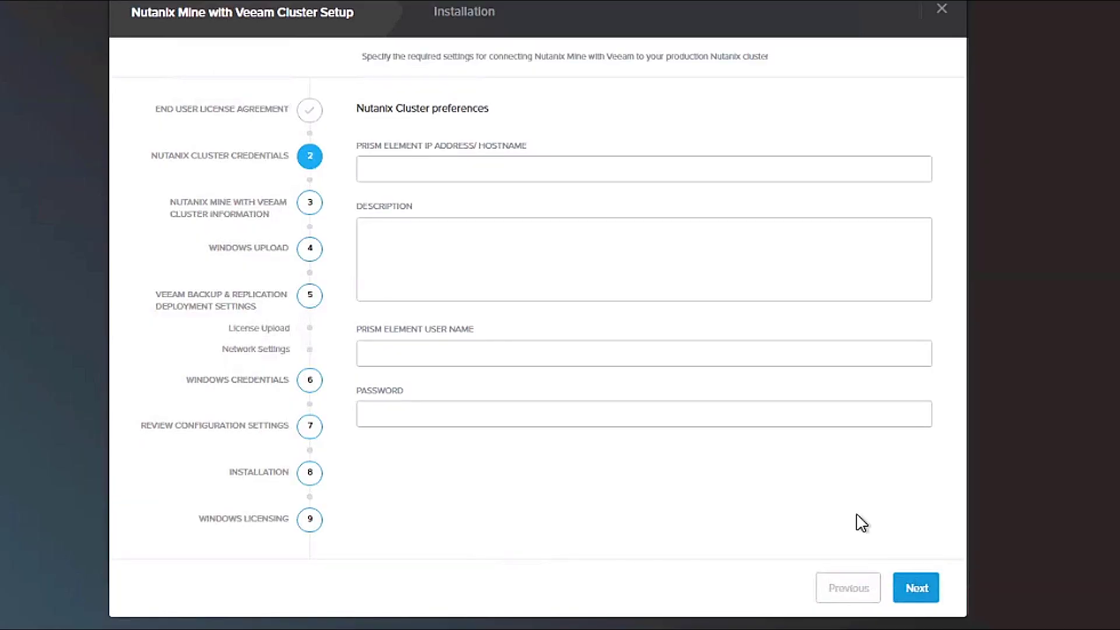
Submit Prism Element IP 12.0.1.161, description Mine, user admin with password, and accept the four-node review
left_click(553, 167)
type("1")
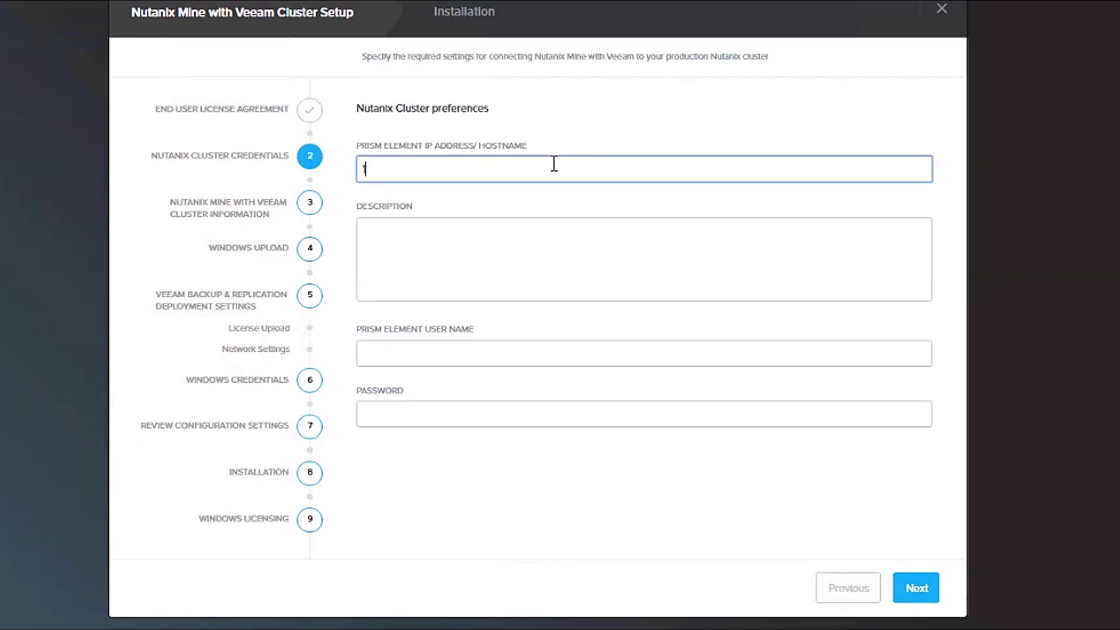
type("2.0.1.16")
type("1")
key("Tab")
type("Mine")
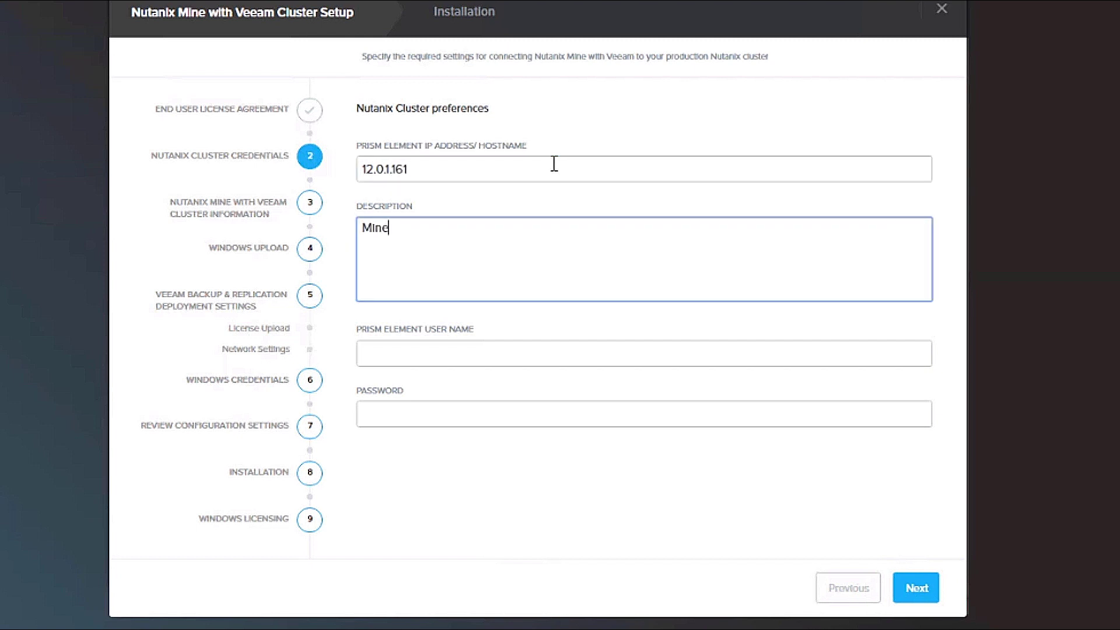
key("Tab")
type("ad")
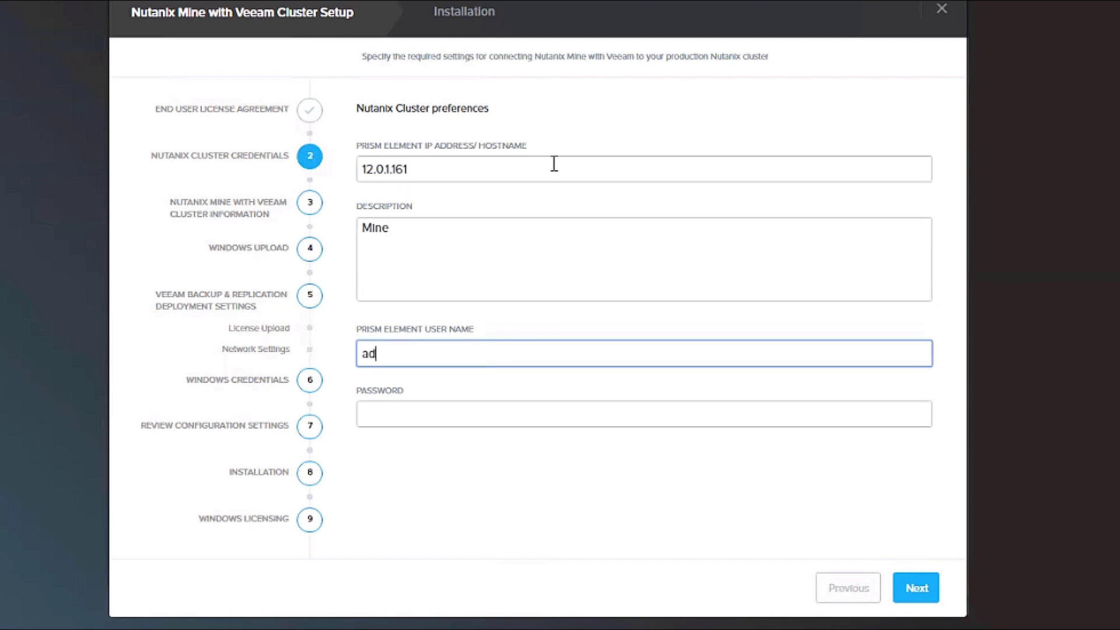
type("min")
key("Tab")
type("•")
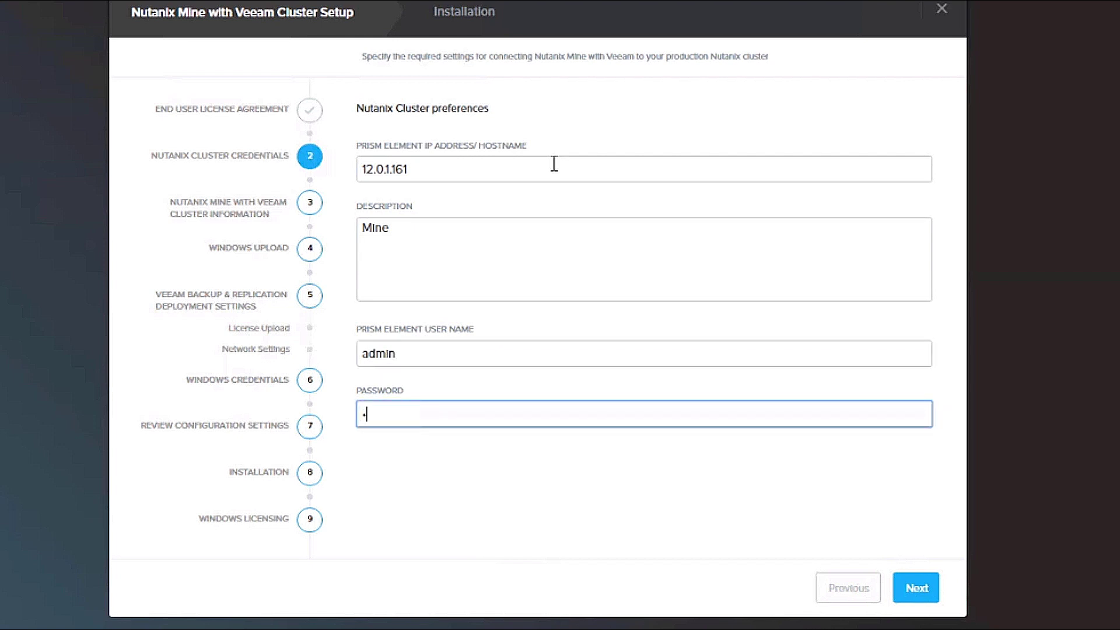
type("••••••••")
left_click(916, 586)
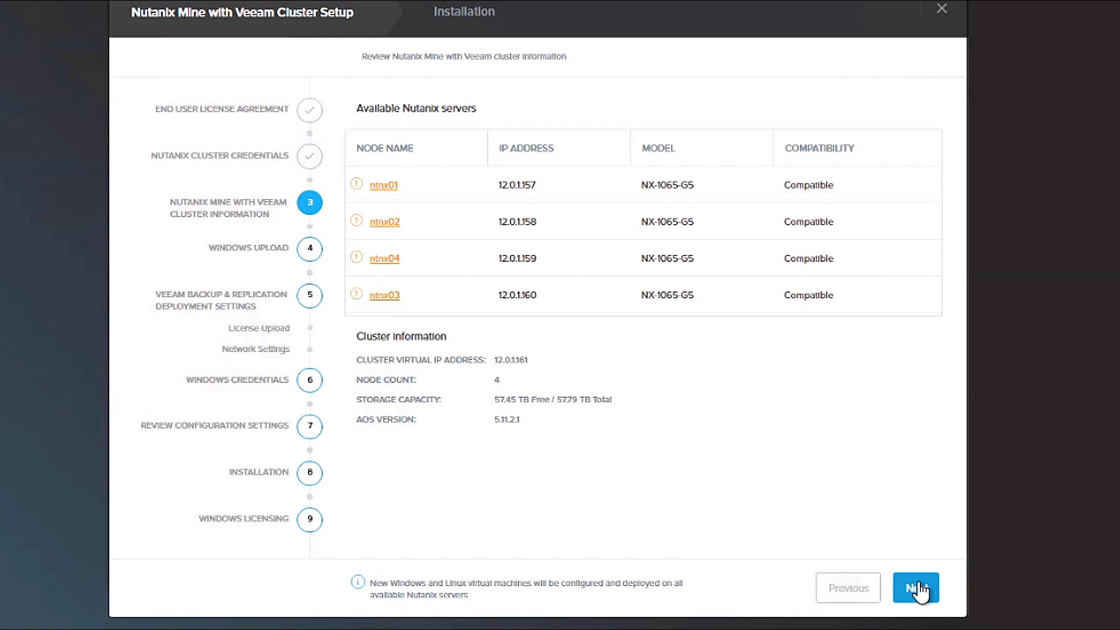
left_click(918, 588)
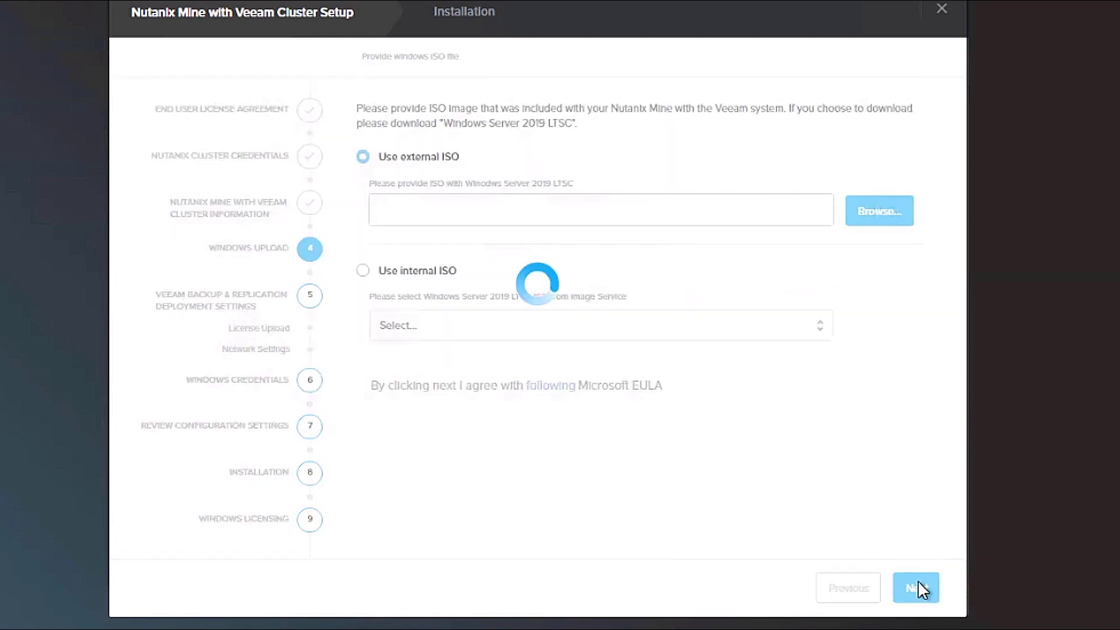
Use the internal Server2019Volume image as the Windows ISO and continue
left_click(363, 272)
left_click(820, 326)
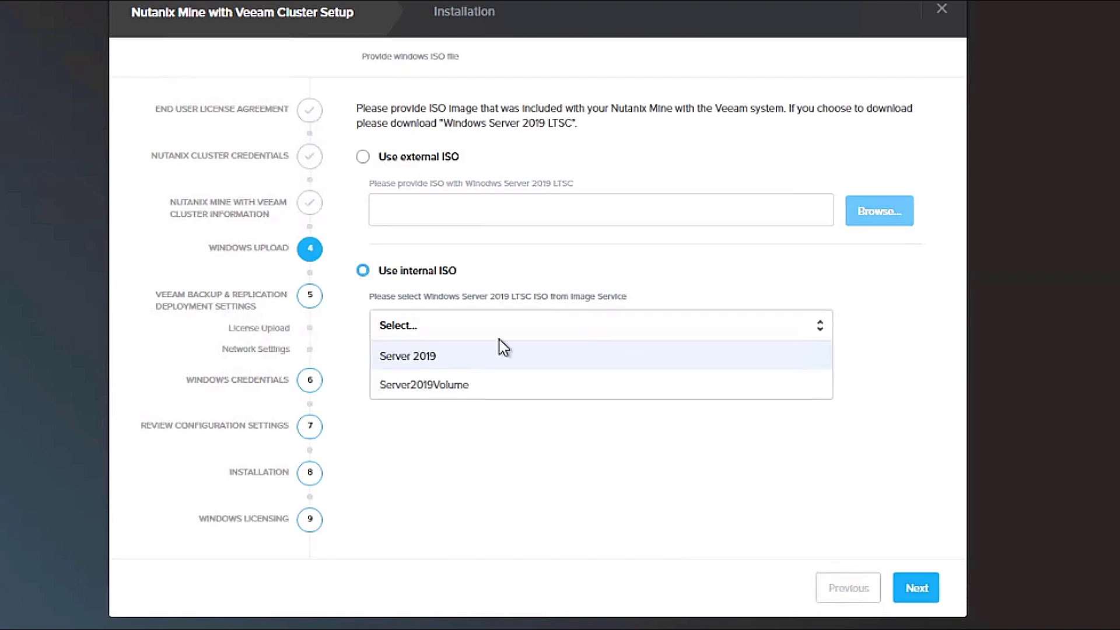
left_click(442, 386)
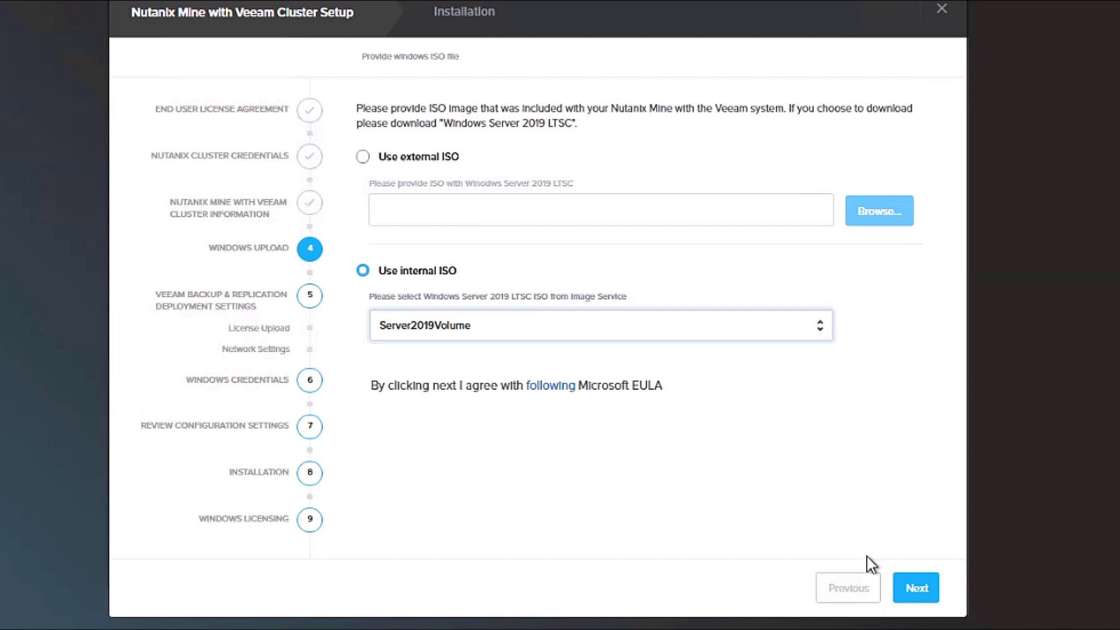
left_click(915, 589)
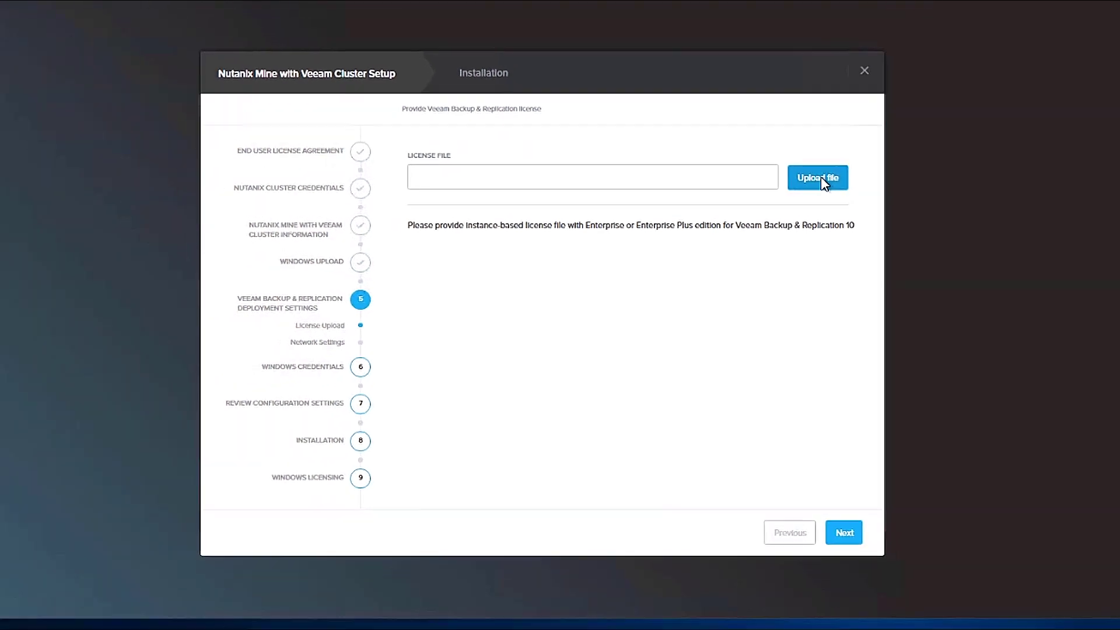
Upload the 1000-instance Veeam .lic license file
left_click(818, 177)
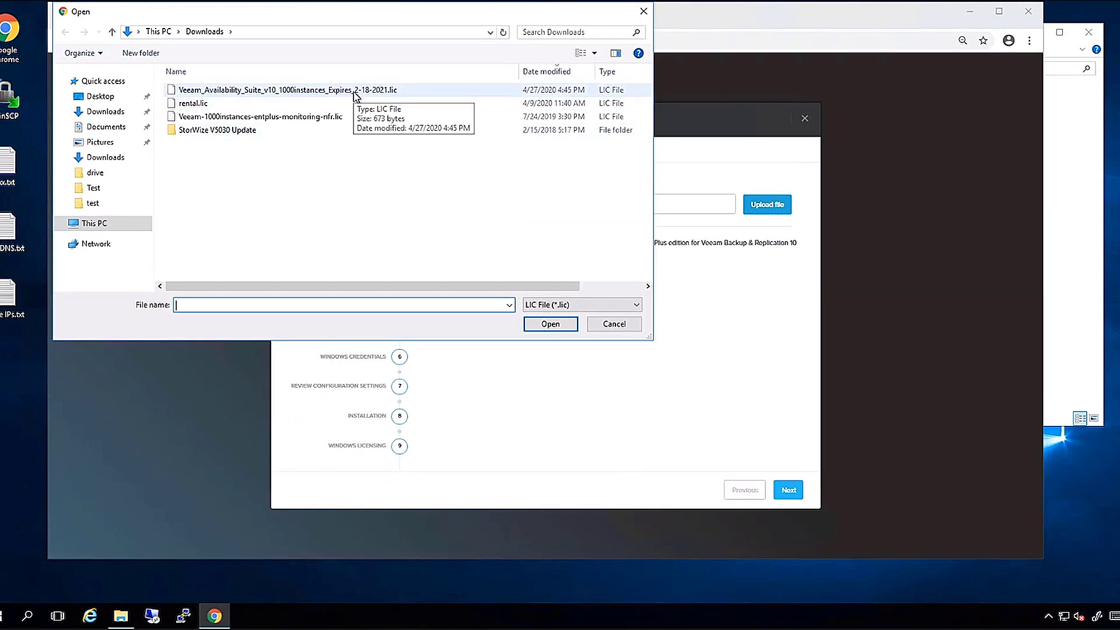
double_click(288, 90)
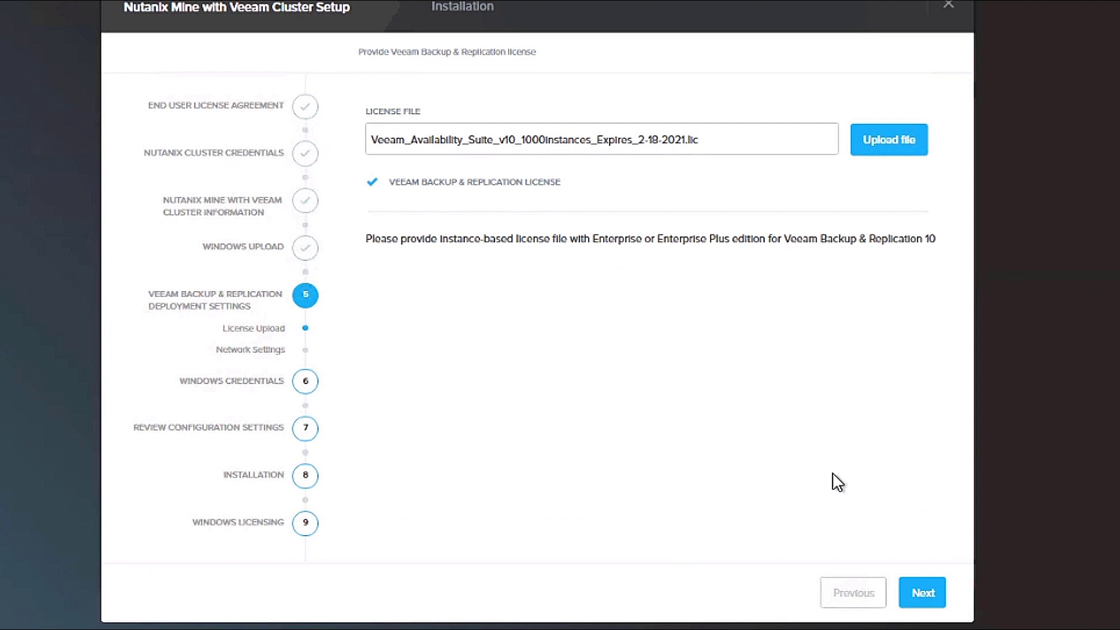
Set starting IP 12.0.1.164, subnet mask, gateway 12.0.1.1 and DNS1 12.0.1.1, then continue
left_click(925, 596)
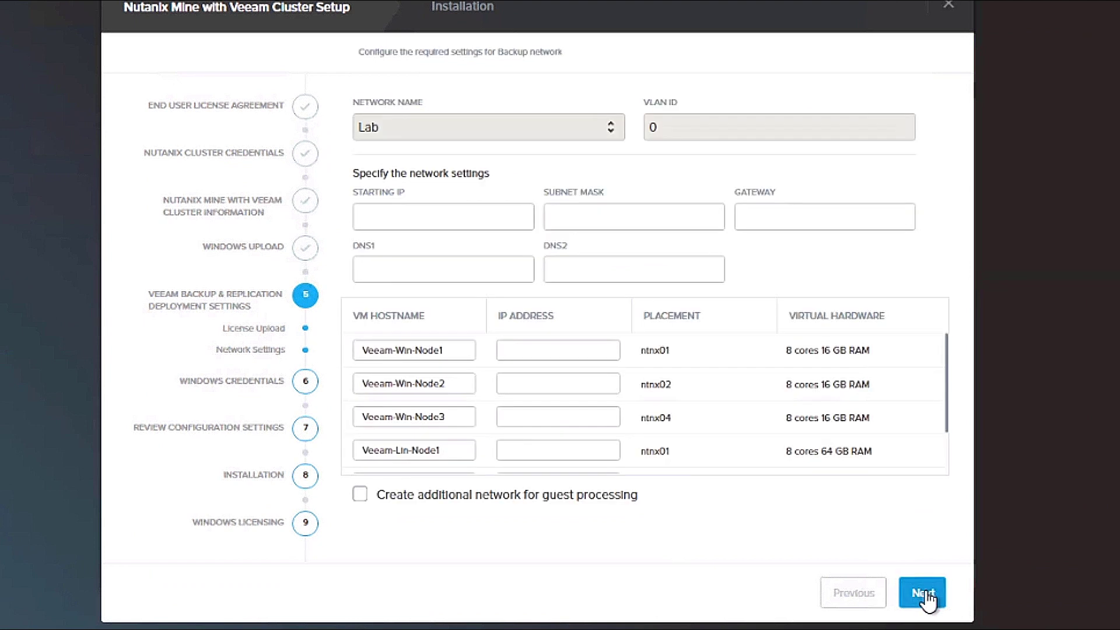
left_click(456, 214)
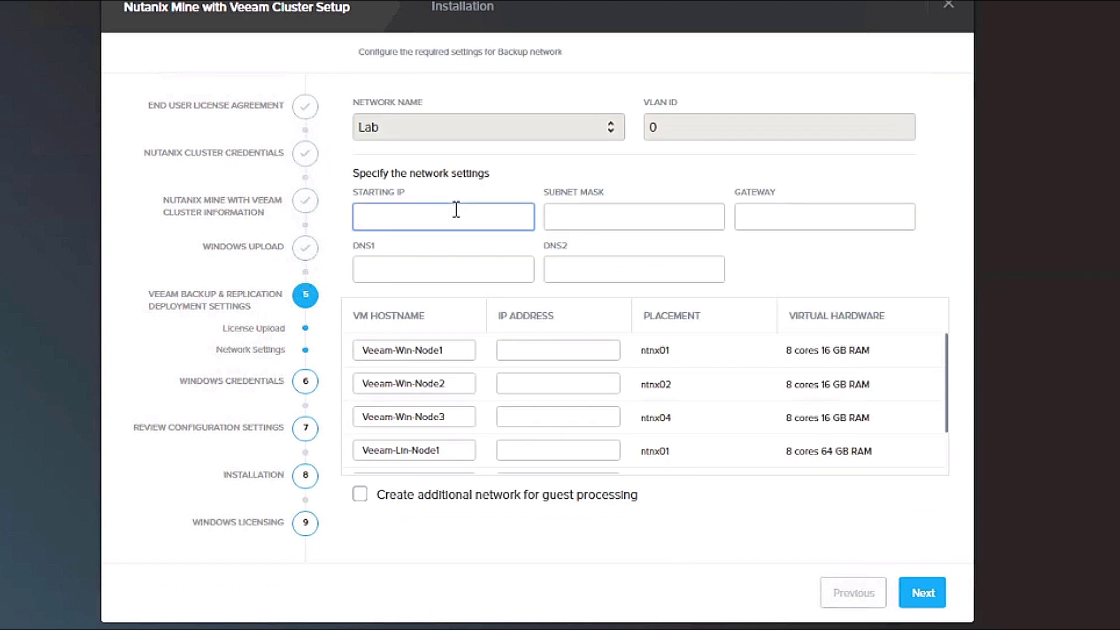
type("12.0")
type(".1.1")
type("64")
key("Tab")
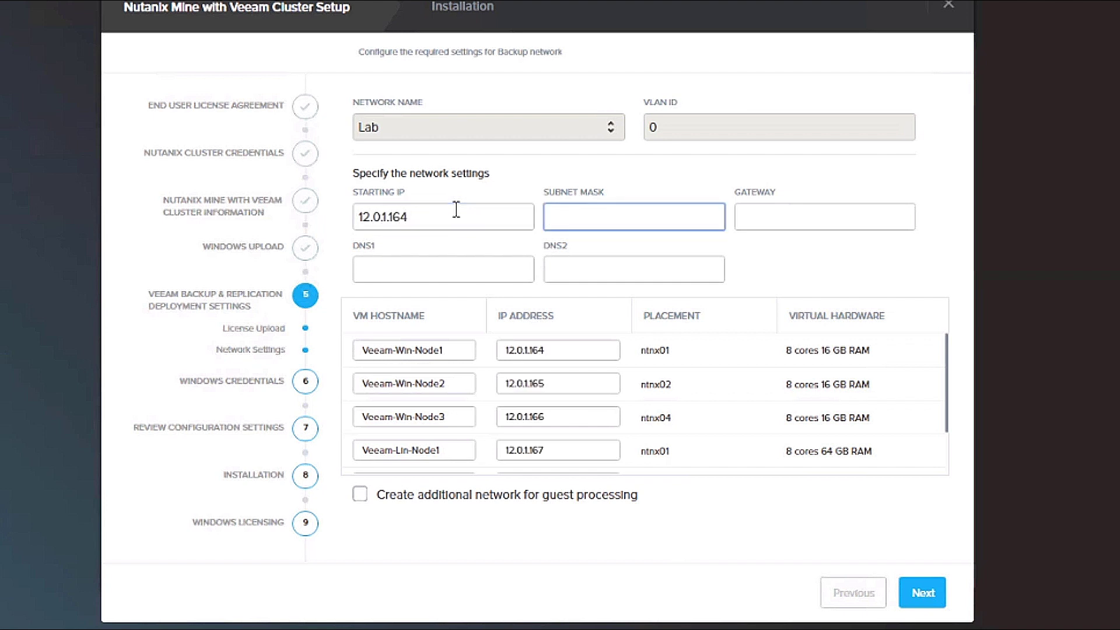
type("255.255.")
type("0.0")
key("Tab")
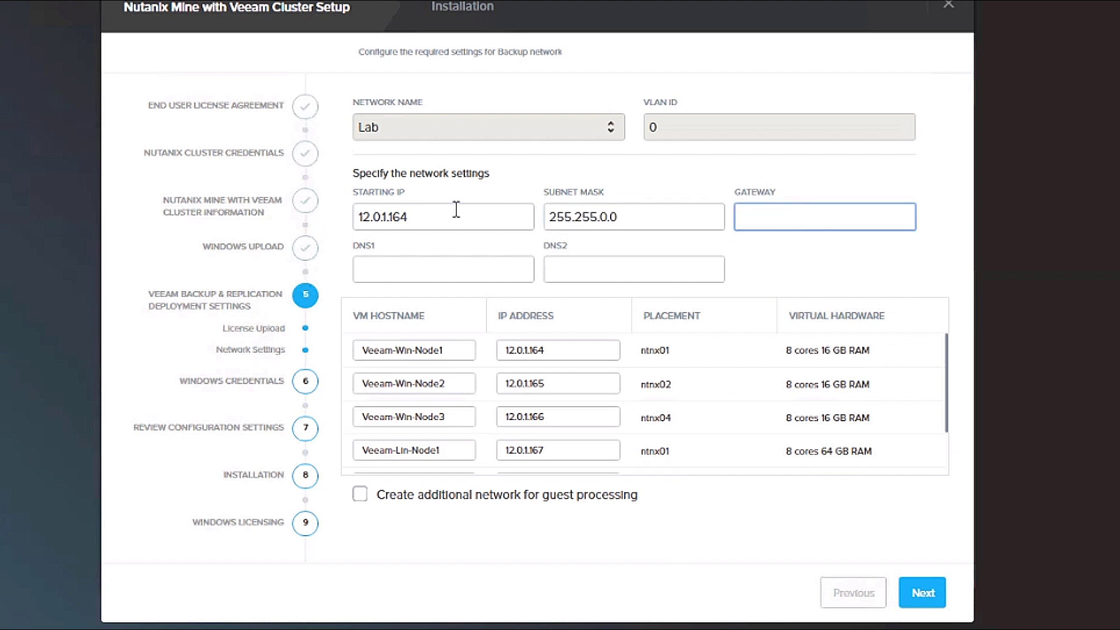
type("12.0.1.1")
key("Tab")
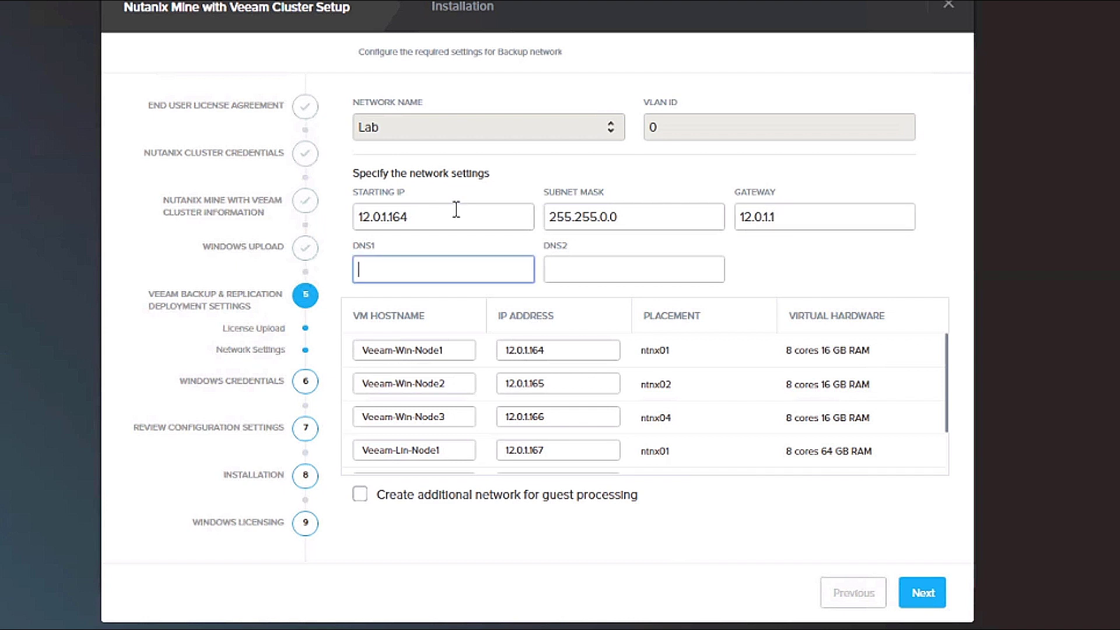
type("12.0.1.1")
left_click(919, 594)
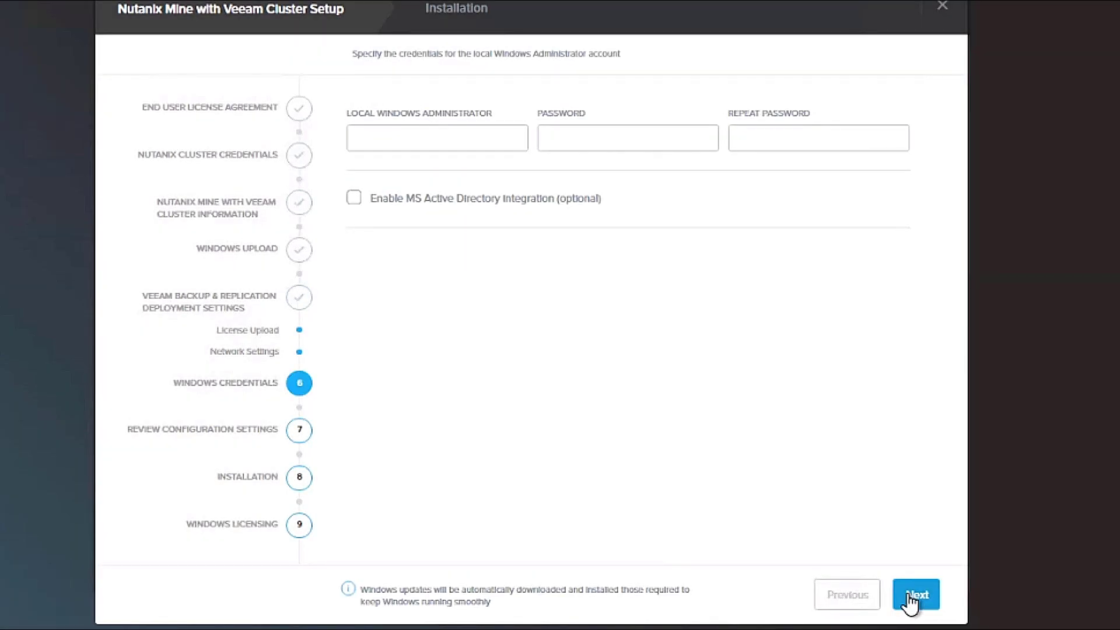
Enter local Windows administrator admin with password and repeated password, then continue
left_click(438, 136)
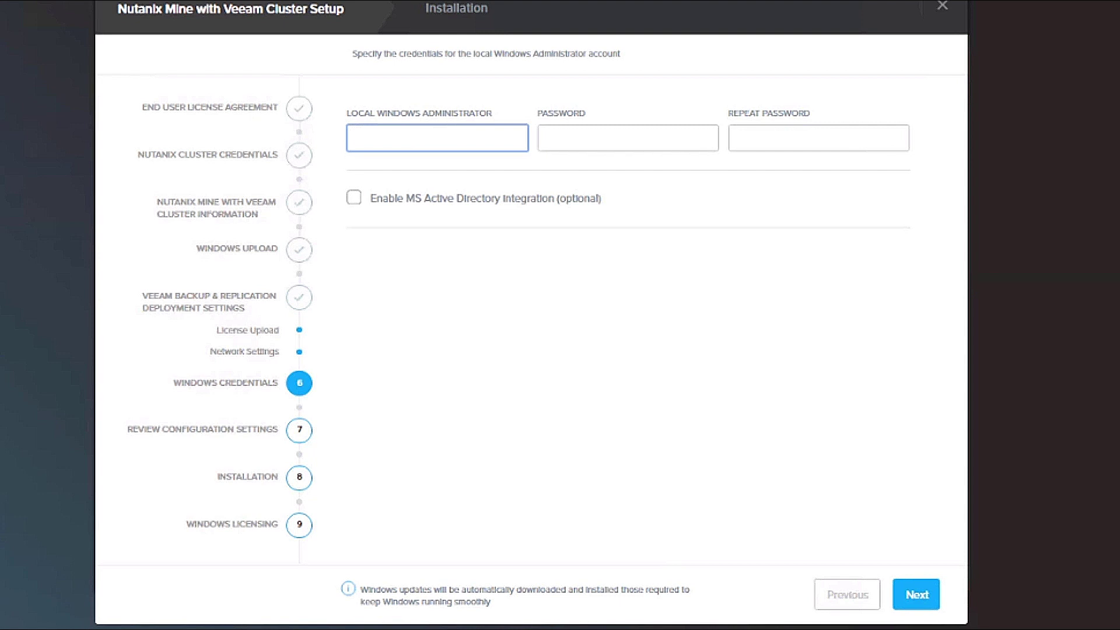
type("admin")
key("Tab")
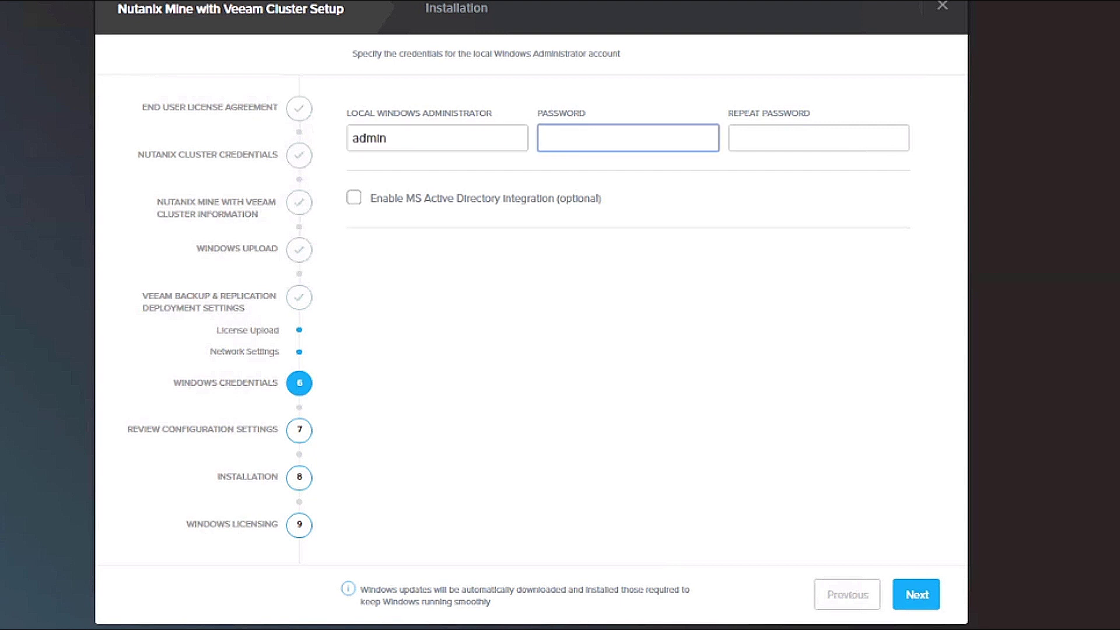
type("*********")
key("Tab")
type("********")
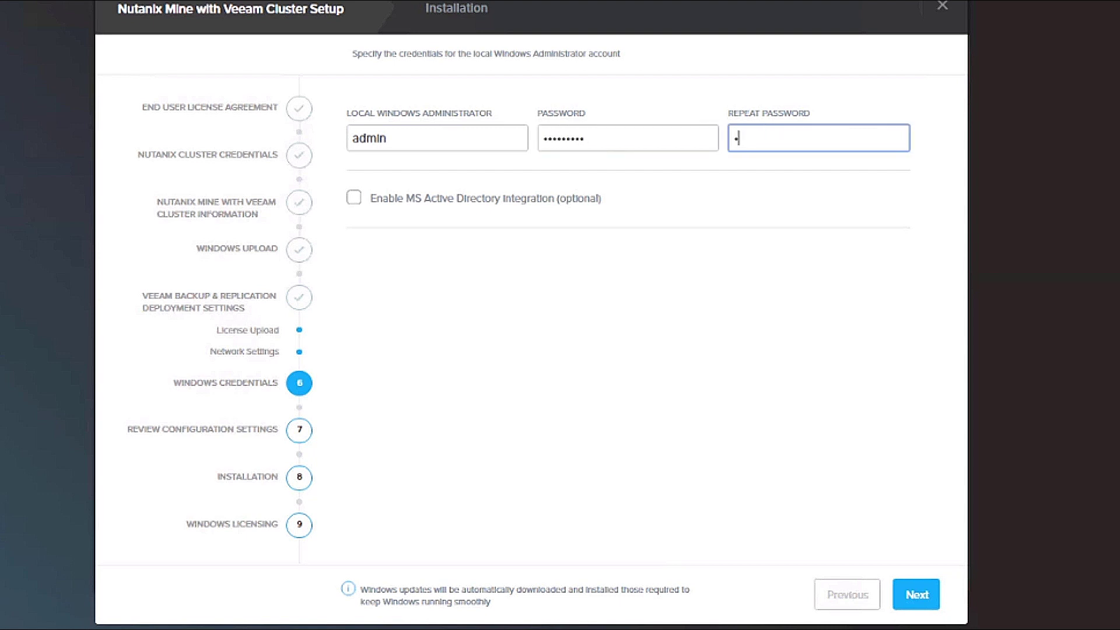
type("*")
left_click(916, 595)
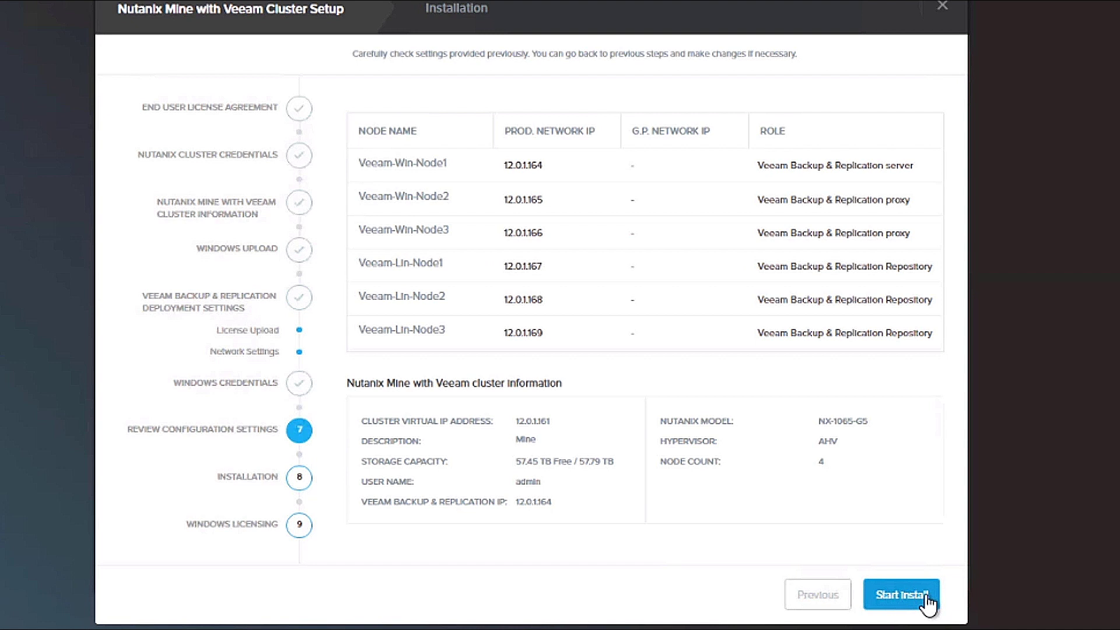
Start the install from the six-node configuration summary
left_click(927, 600)
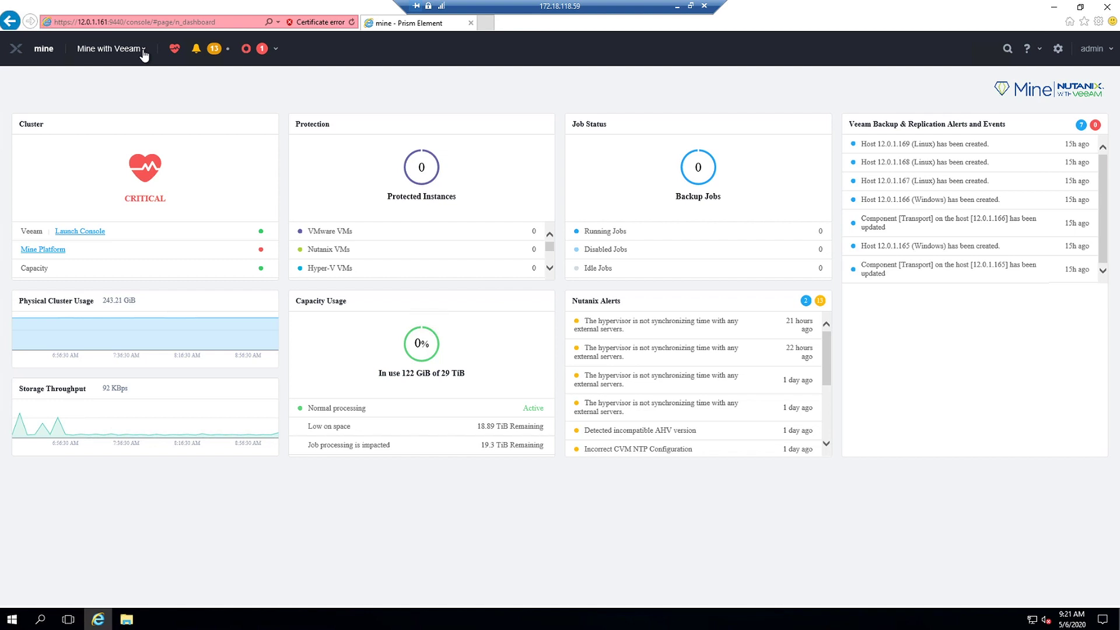
View the VM table of Mine and Veeam VMs, return to the Mine dashboard and launch the Veeam console
left_click(144, 51)
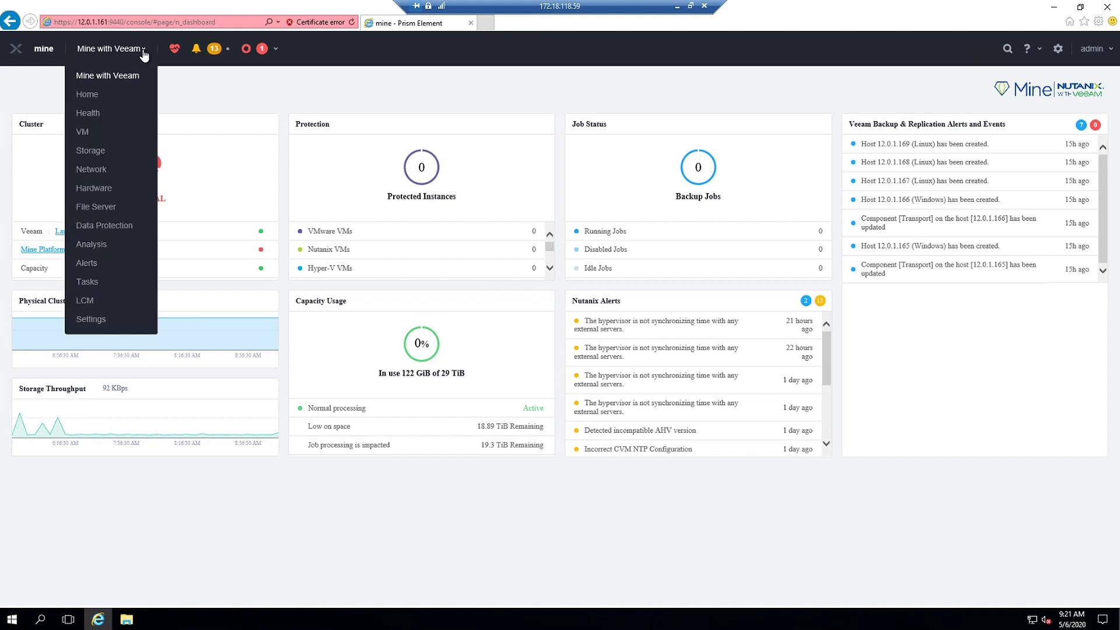
left_click(83, 132)
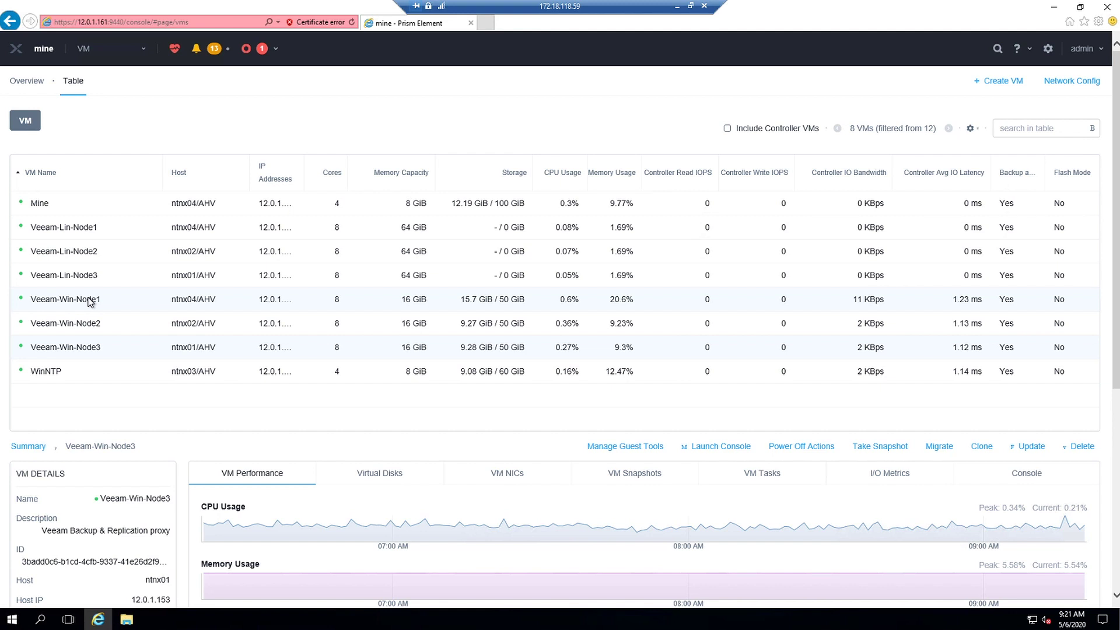
left_click(84, 49)
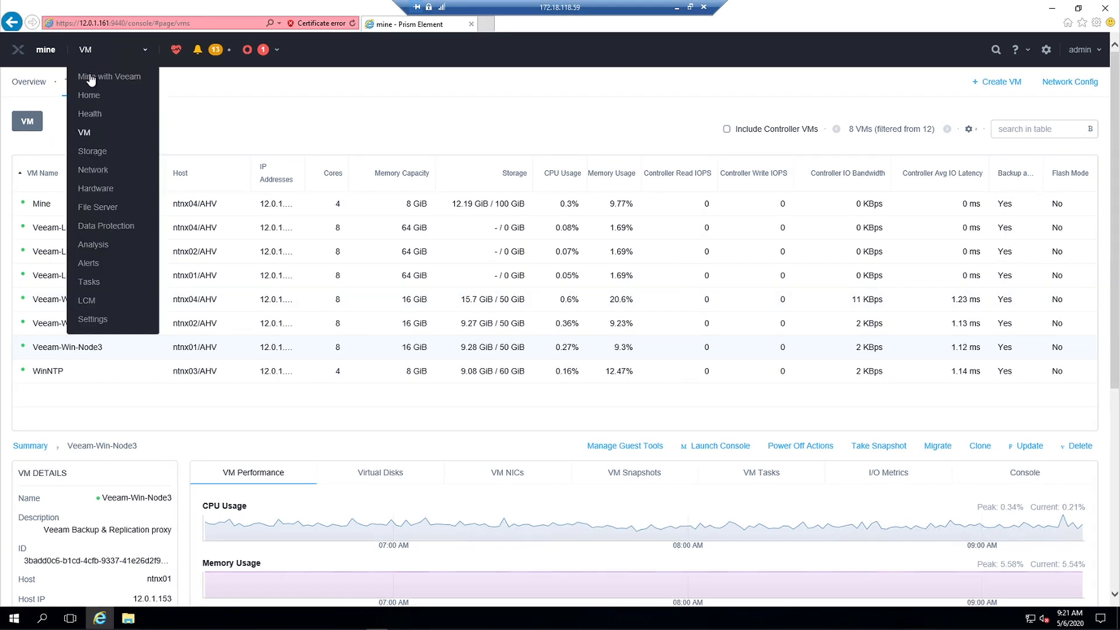
left_click(90, 77)
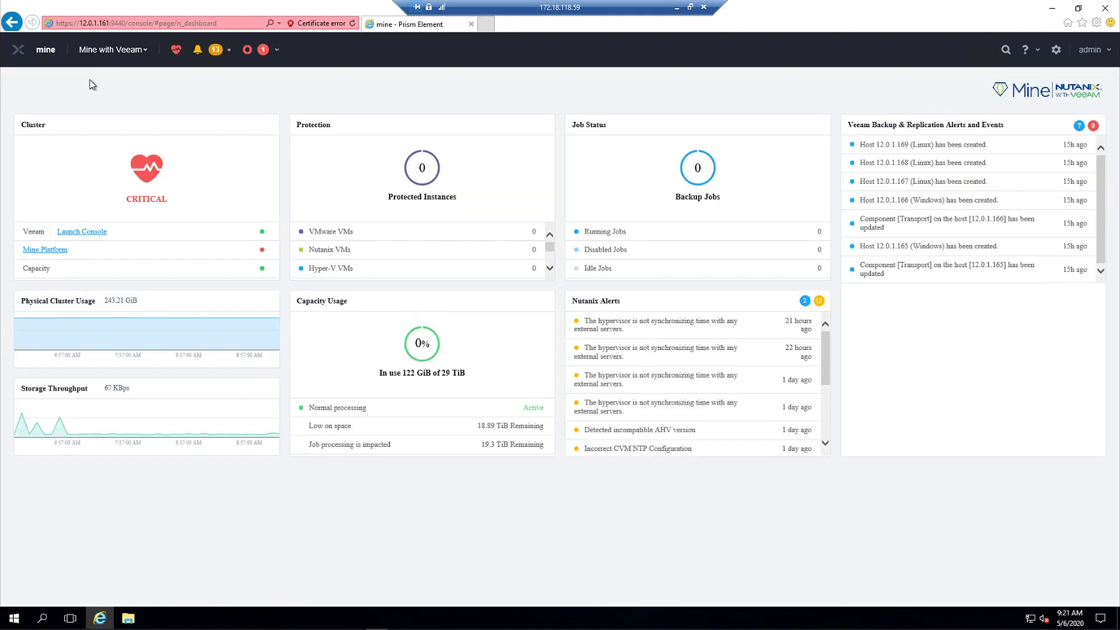
left_click(81, 231)
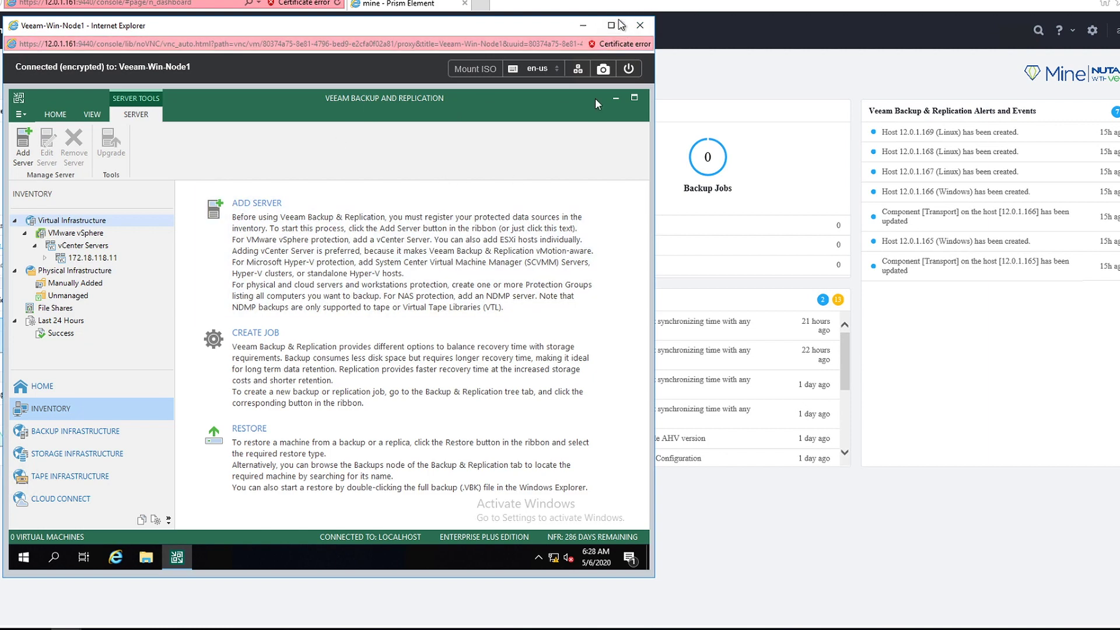
Maximize the console and list the four configured backup proxies under Backup Infrastructure
left_click(612, 26)
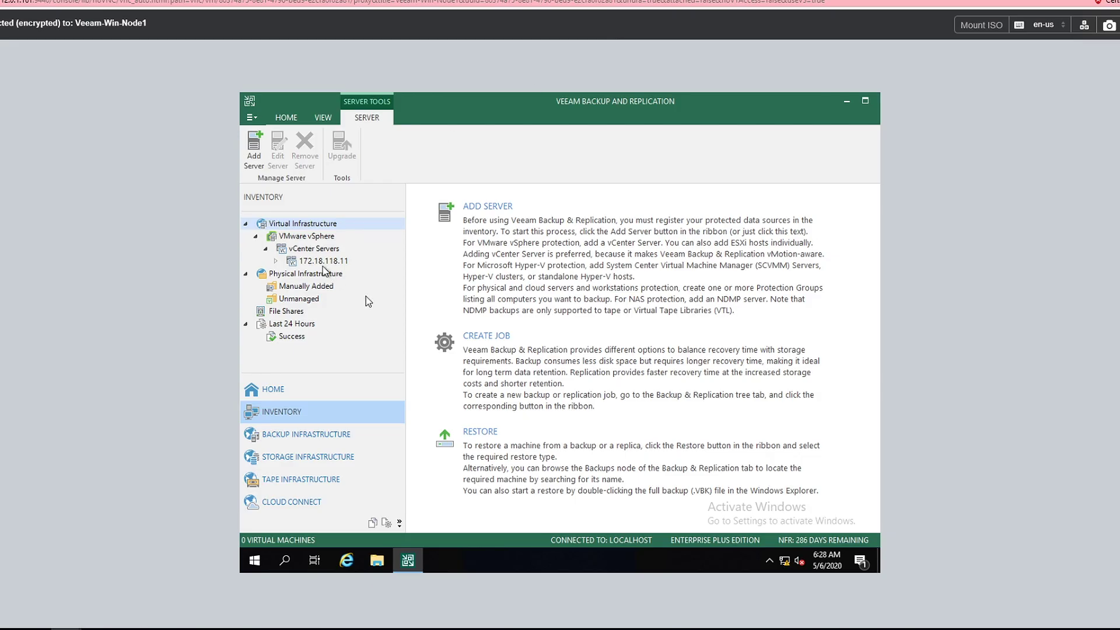
left_click(284, 433)
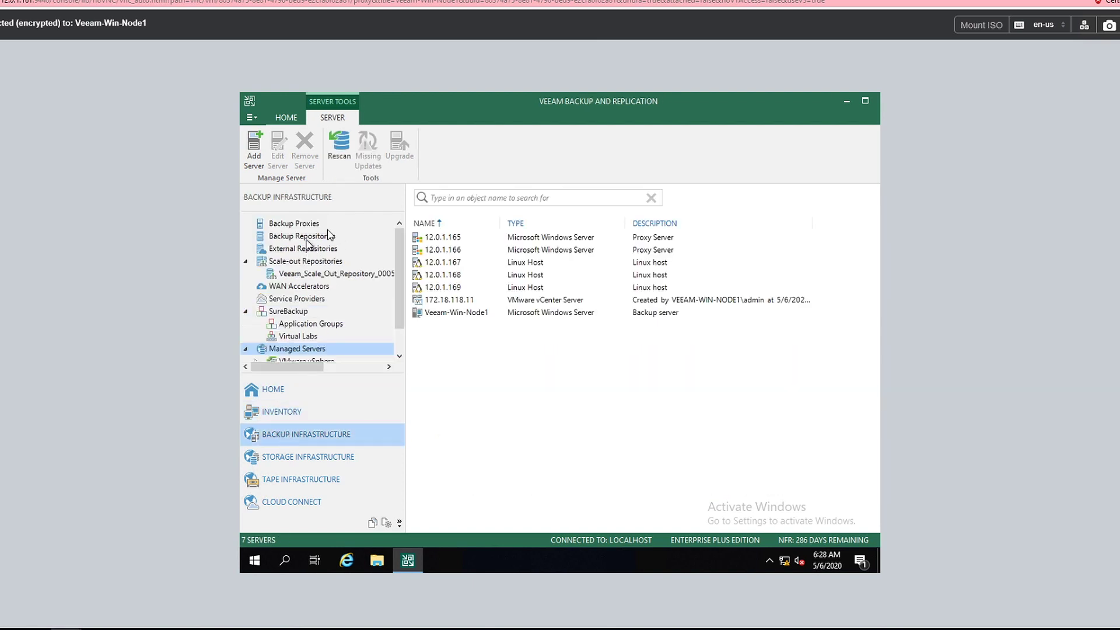
left_click(294, 224)
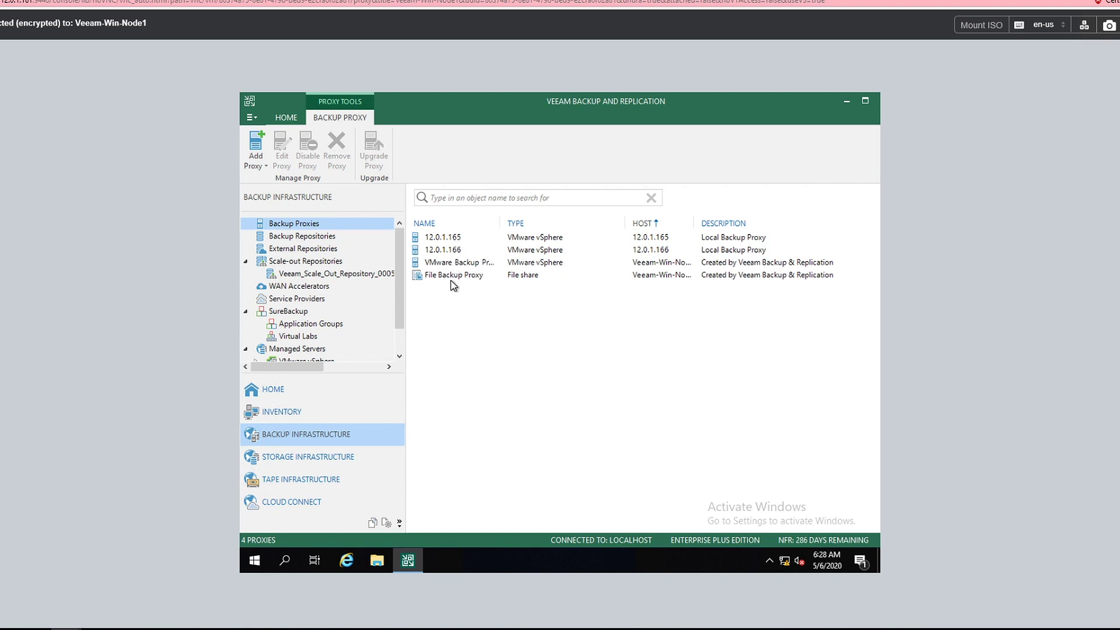
Review the four backup repositories and the scale-out repository's three Linux nodes, then return Home
left_click(312, 236)
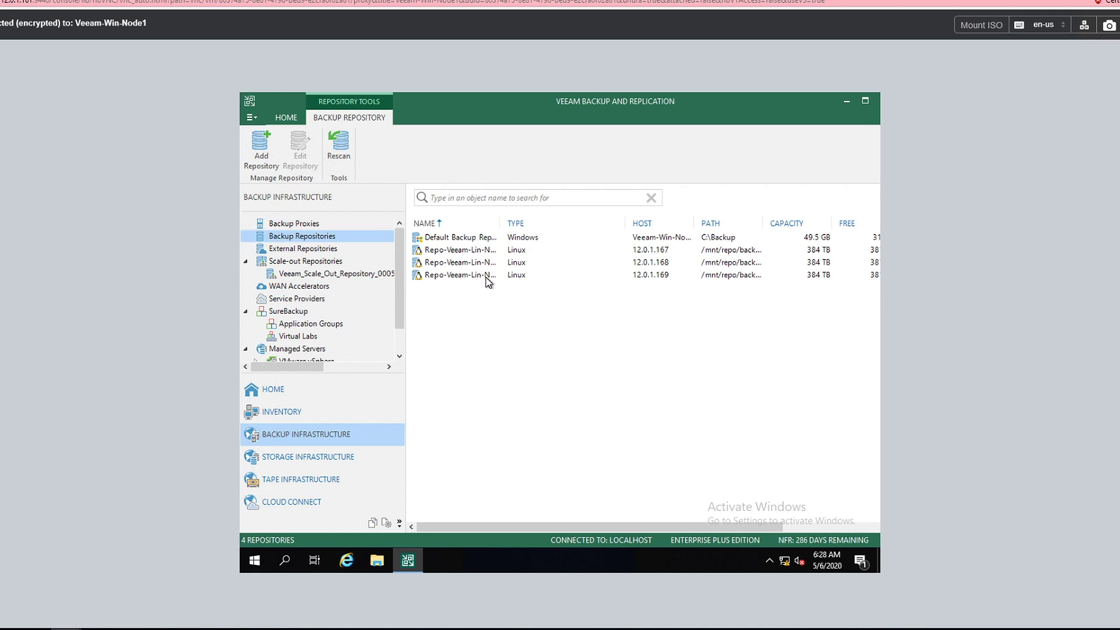
left_click(308, 275)
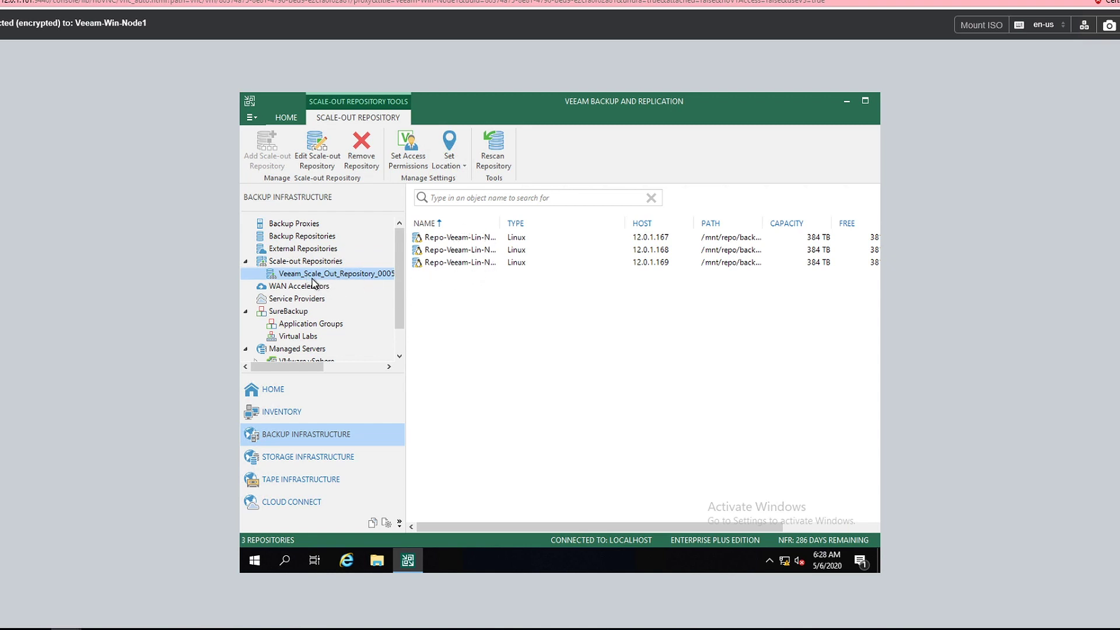
left_click(273, 390)
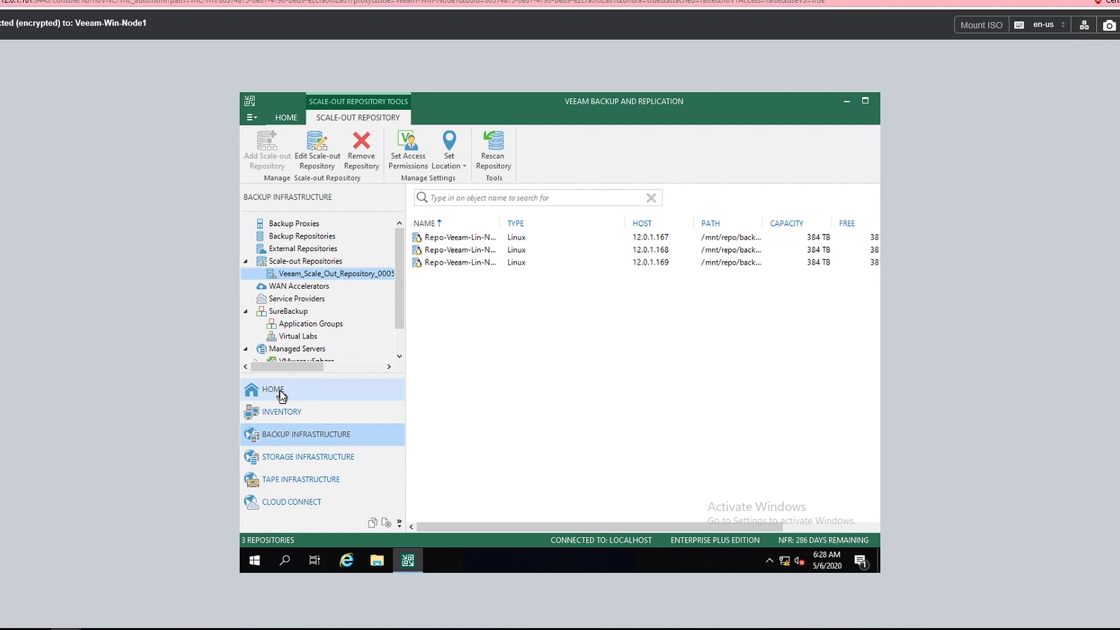